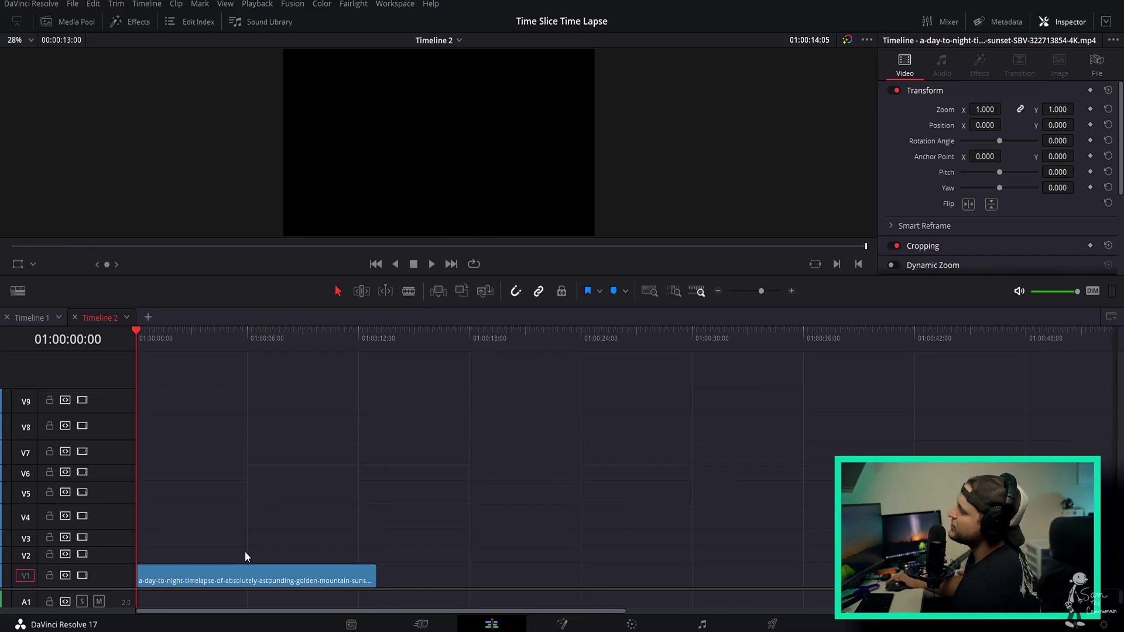
# Scrub through the sunset clip on V1 to preview it
pyautogui.moveTo(156, 357); pyautogui.dragTo(186, 378)
pyautogui.press('Home')
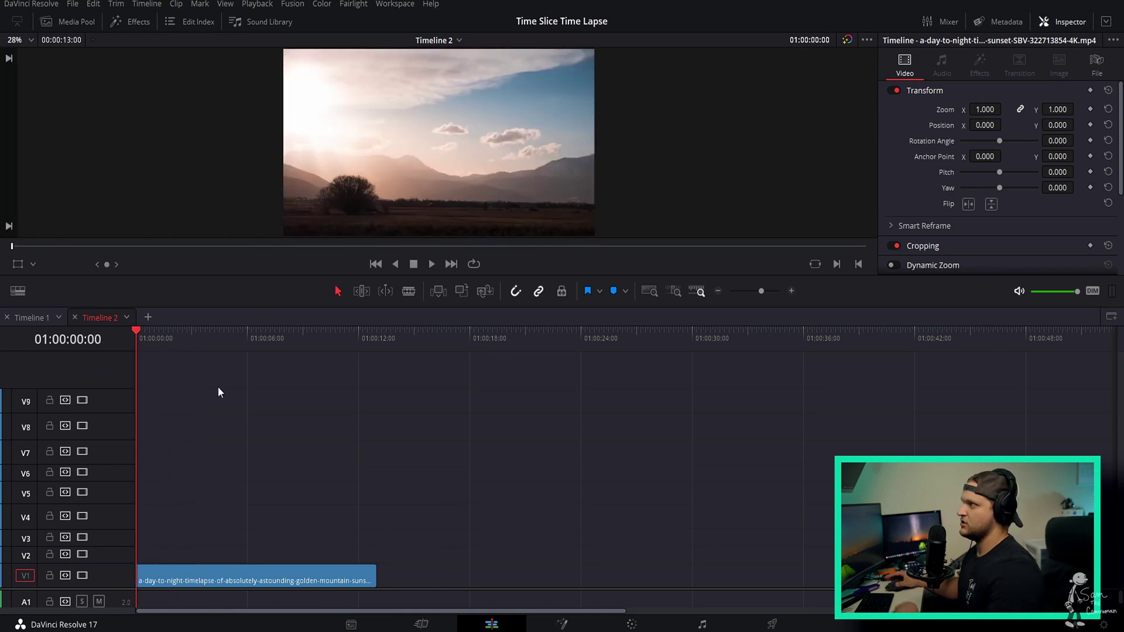
pyautogui.moveTo(160, 361); pyautogui.dragTo(212, 374)
# Set the V1 clip's Speed to 248% in the Inspector and zoom the timeline in
pyautogui.click(363, 568)
pyautogui.scroll(-3, 967, 202)
pyautogui.scroll(-2, 967, 202)
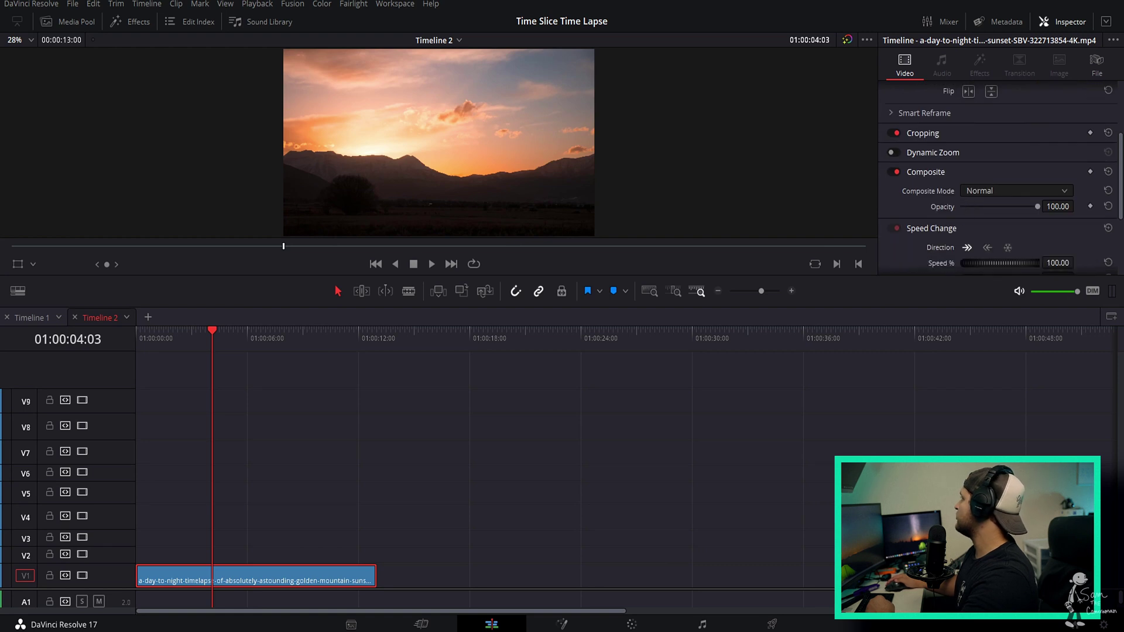
pyautogui.moveTo(1058, 262); pyautogui.dragTo(1089, 263)
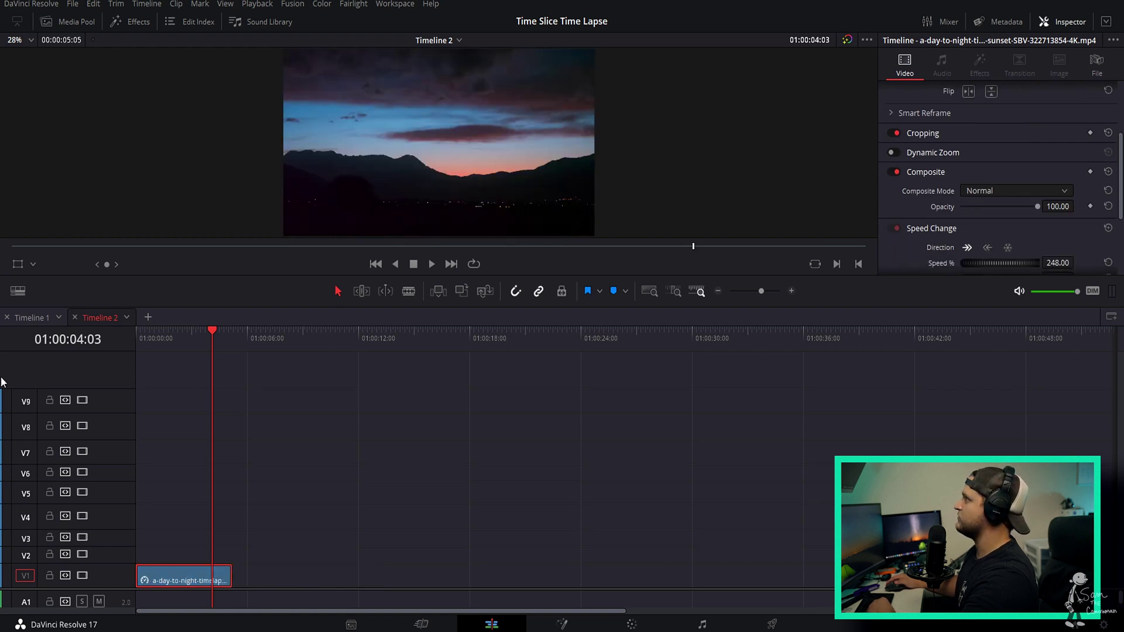
pyautogui.click(132, 340)
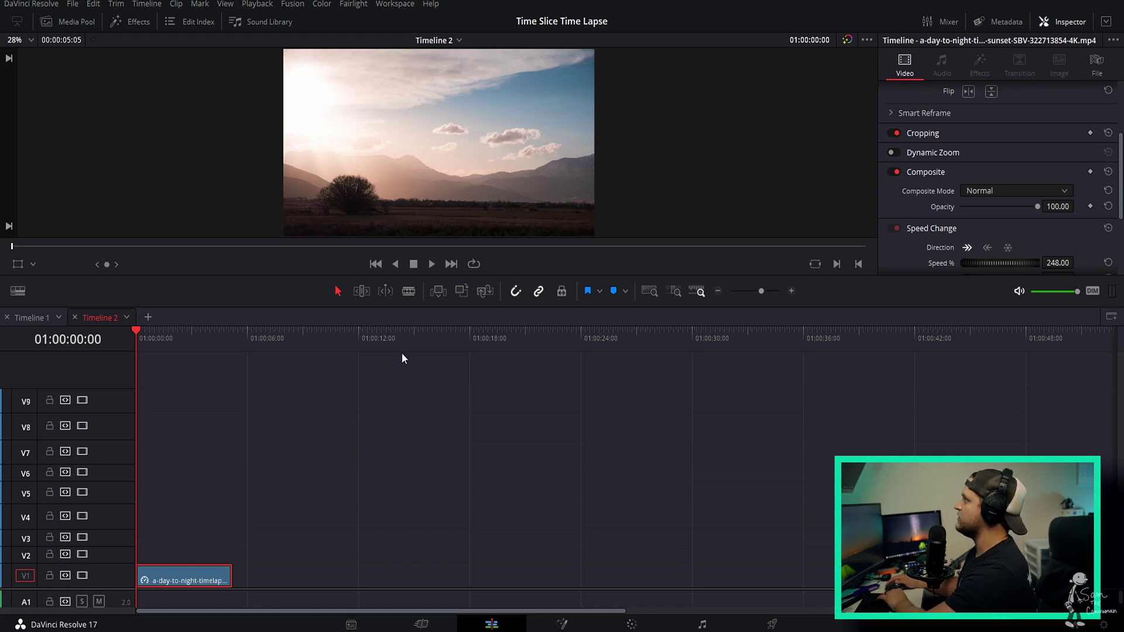
pyautogui.click(767, 291)
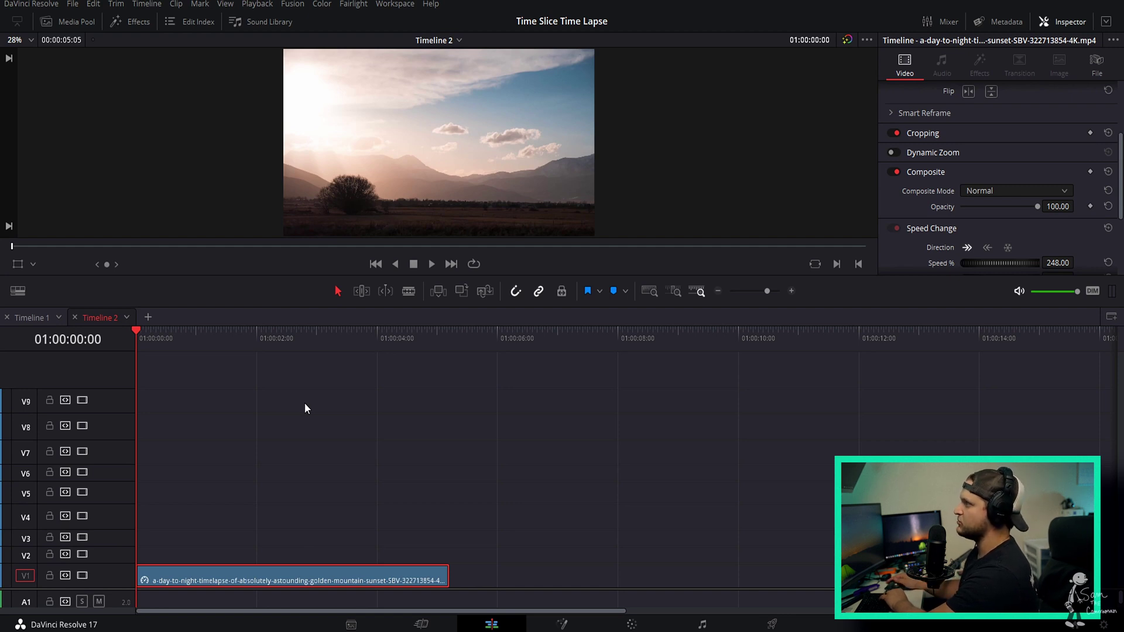
# Alt-drag copies of the sped-up clip onto V2–V9, each offset 12 frames right, and save with Ctrl+S
pyautogui.press('space')
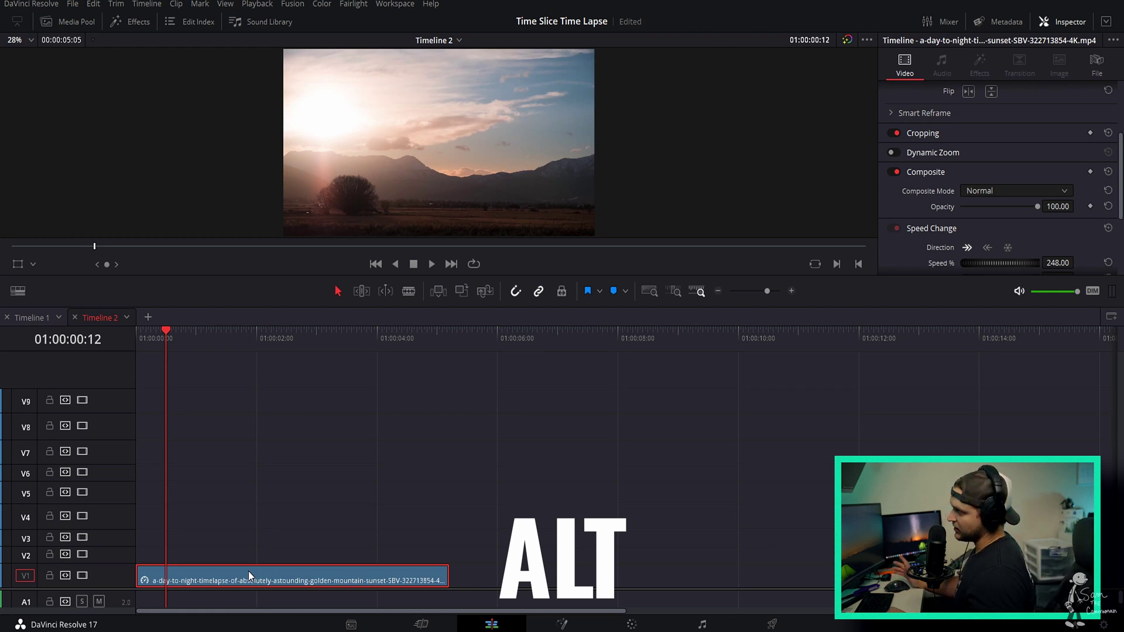
pyautogui.moveTo(249, 571); pyautogui.dragTo(245, 555)
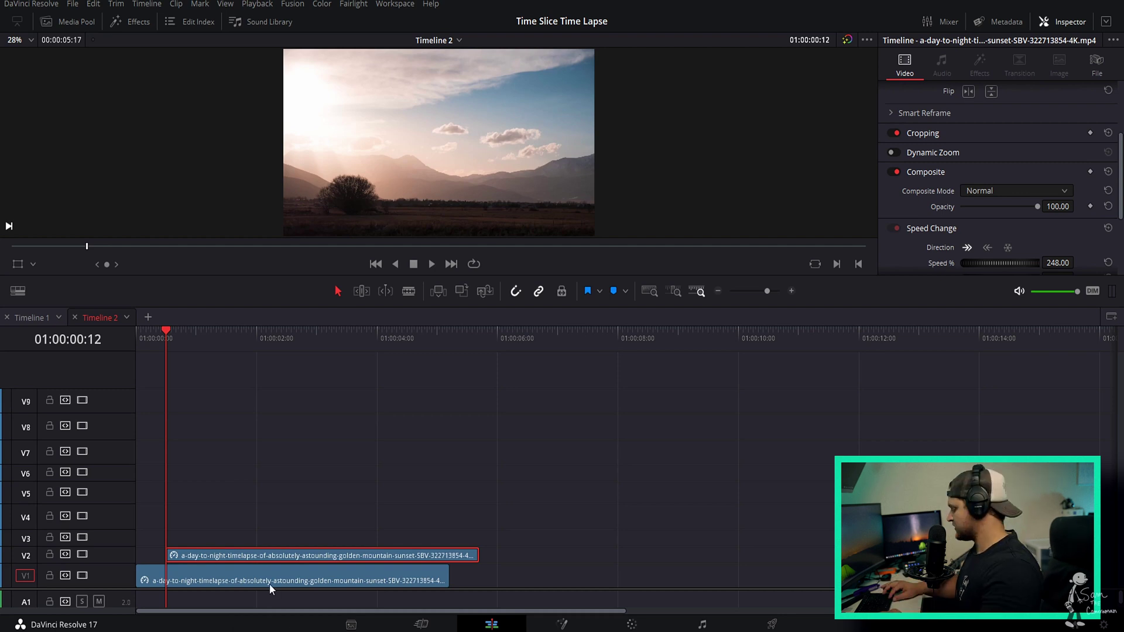
pyautogui.moveTo(257, 555); pyautogui.dragTo(473, 400)
pyautogui.hotkey('ctrl', 's')
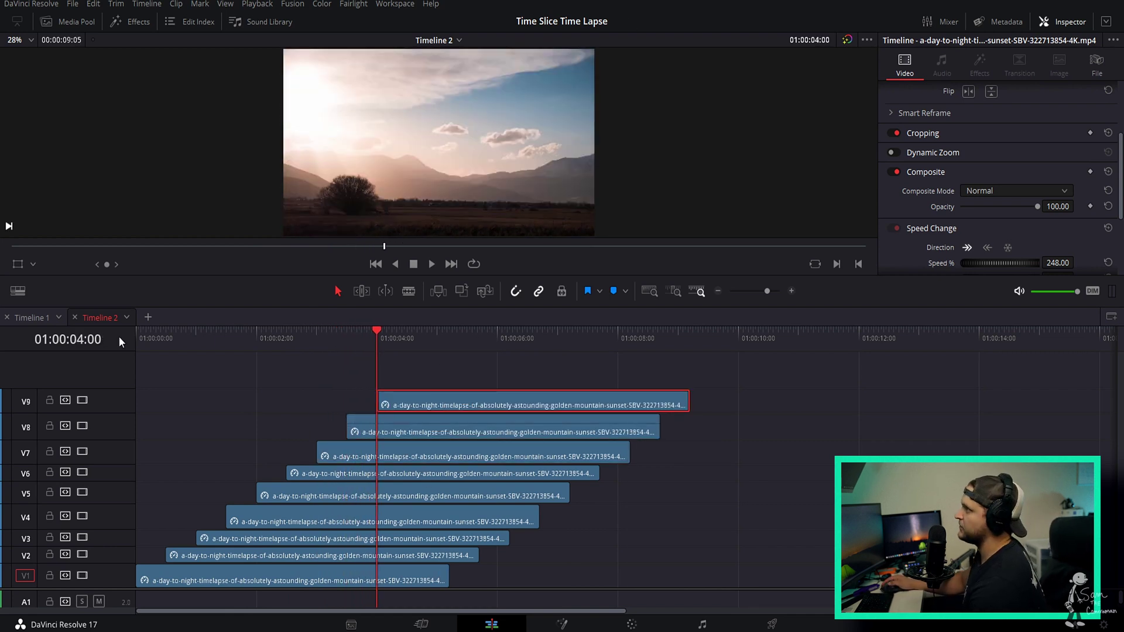
pyautogui.moveTo(172, 336); pyautogui.dragTo(143, 342)
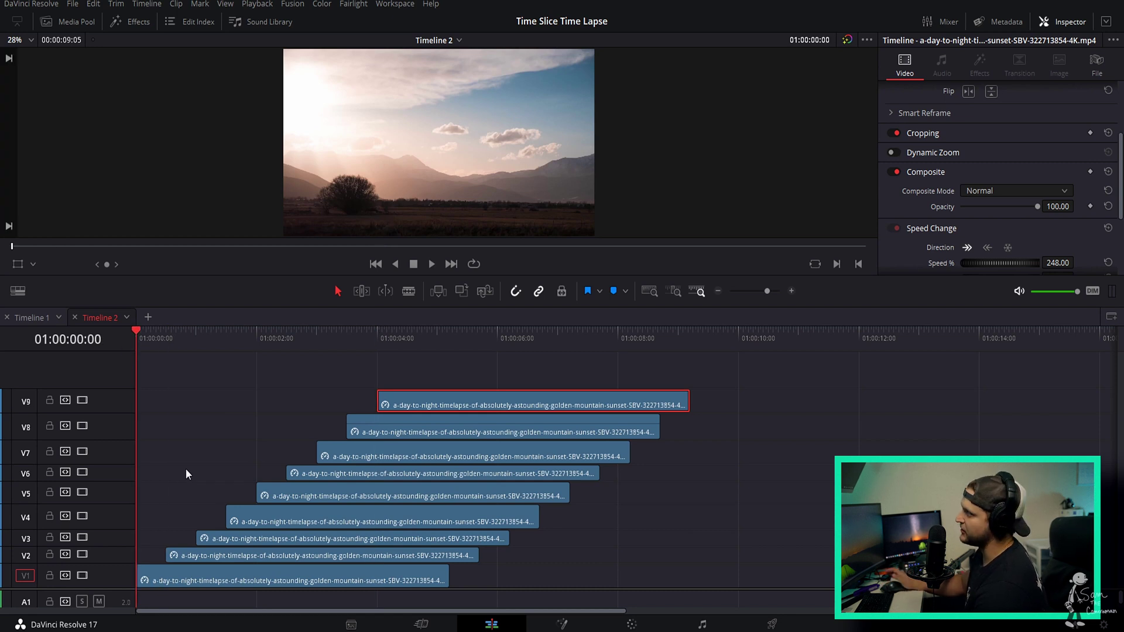
# Select the V2 copy at its start point and expand the Inspector's Cropping section
pyautogui.click(162, 349)
pyautogui.click(213, 550)
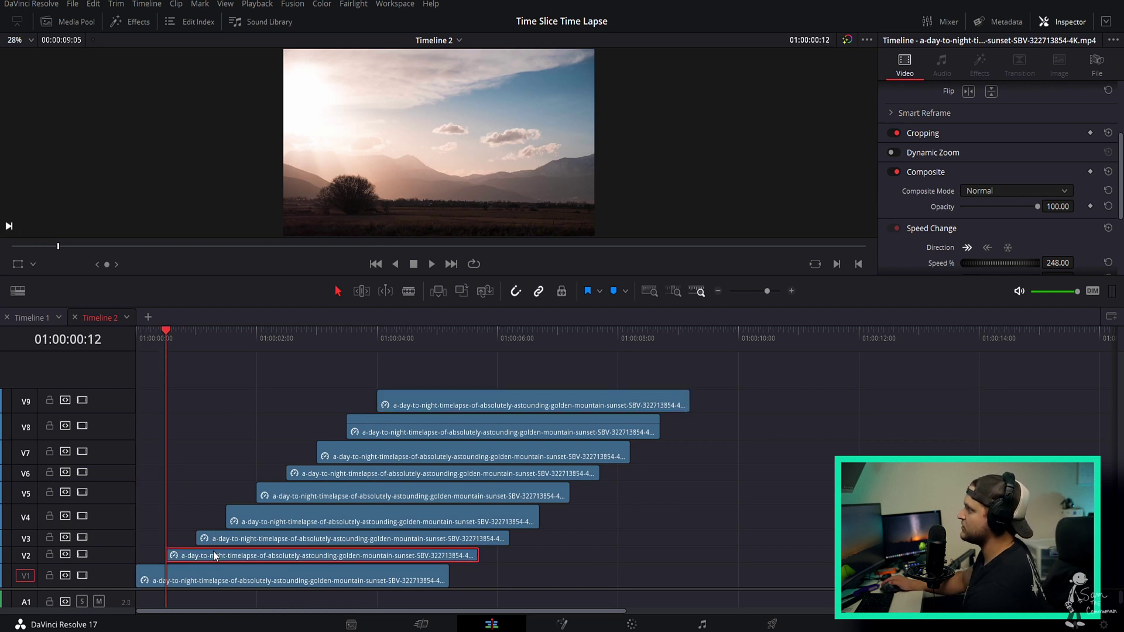
pyautogui.click(949, 137)
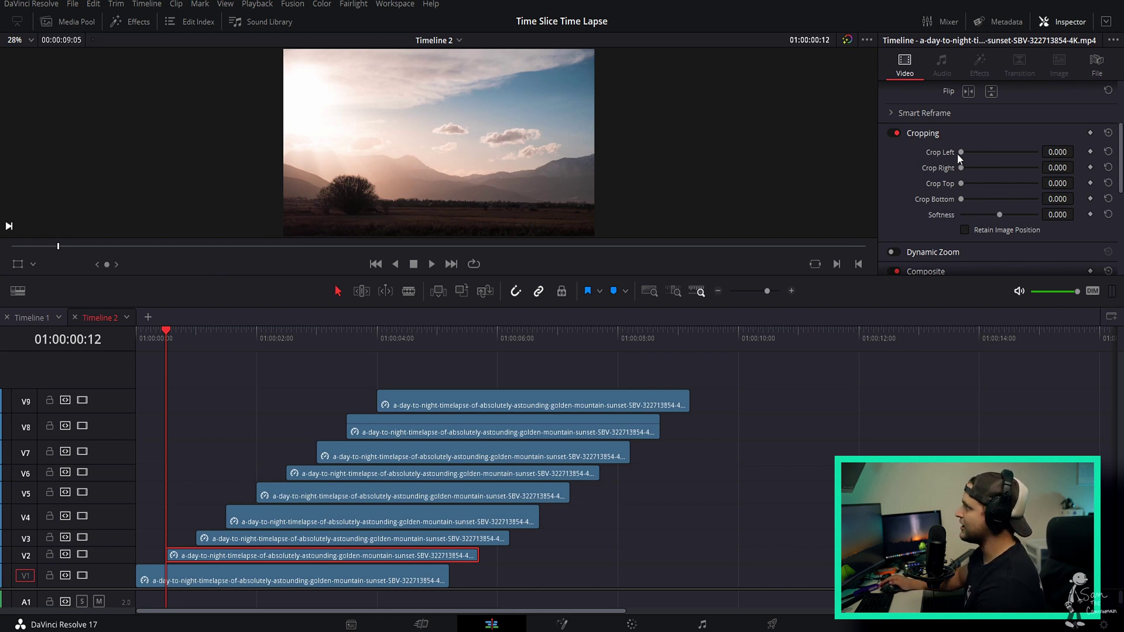
# Set Crop Left to 240 on the V2 copy and 480 on the V3 copy
pyautogui.click(1058, 152)
pyautogui.write('240')
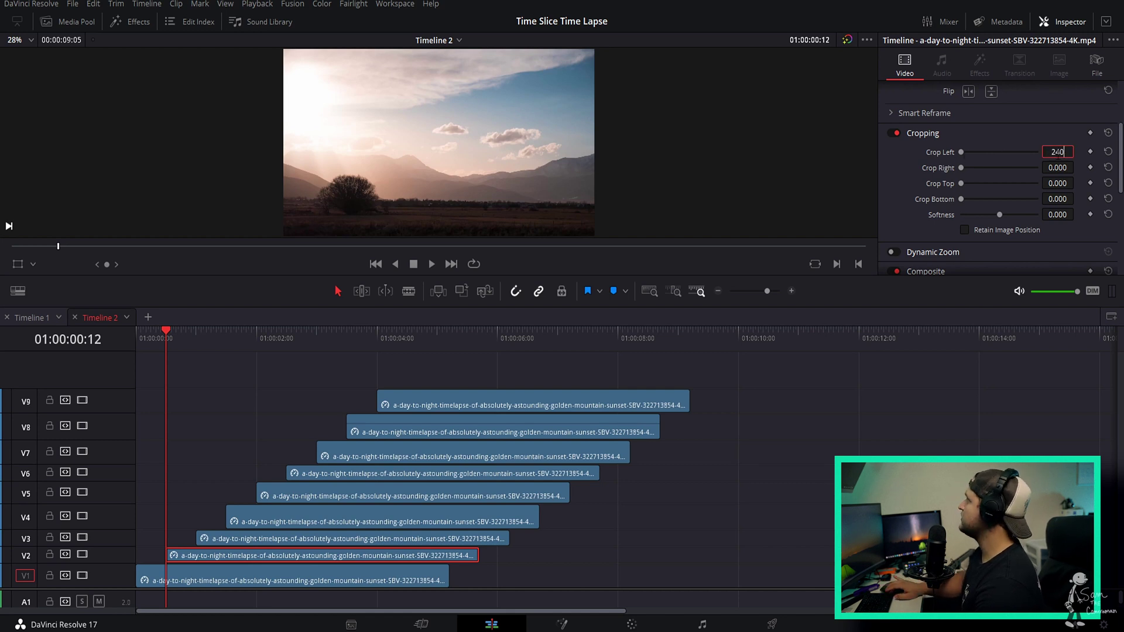
pyautogui.press('Return')
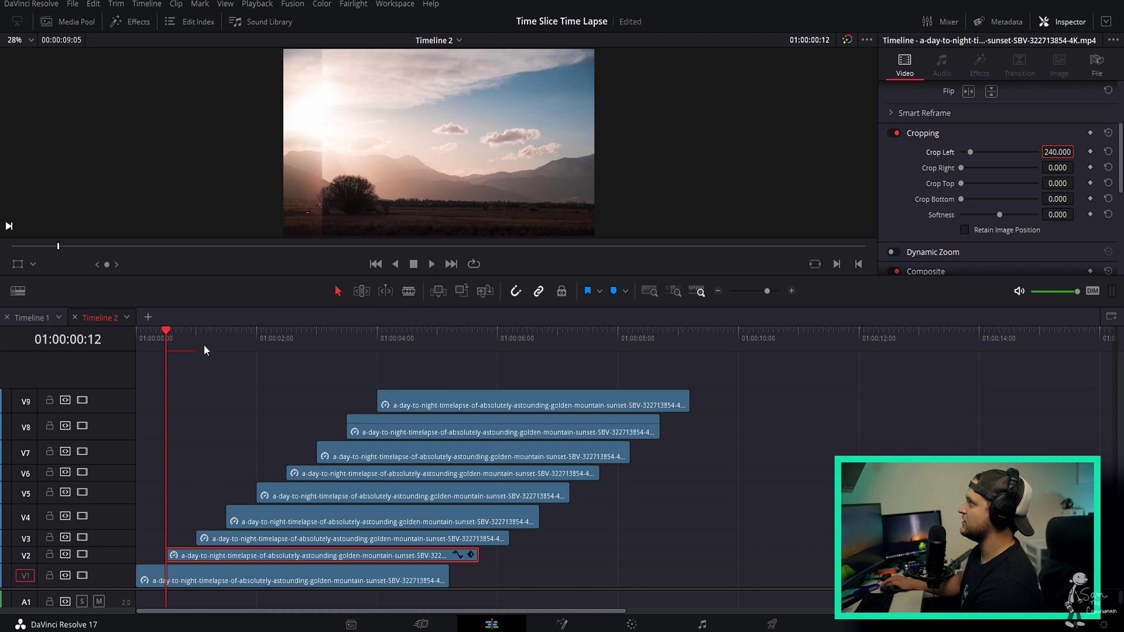
pyautogui.click(205, 346)
pyautogui.click(235, 539)
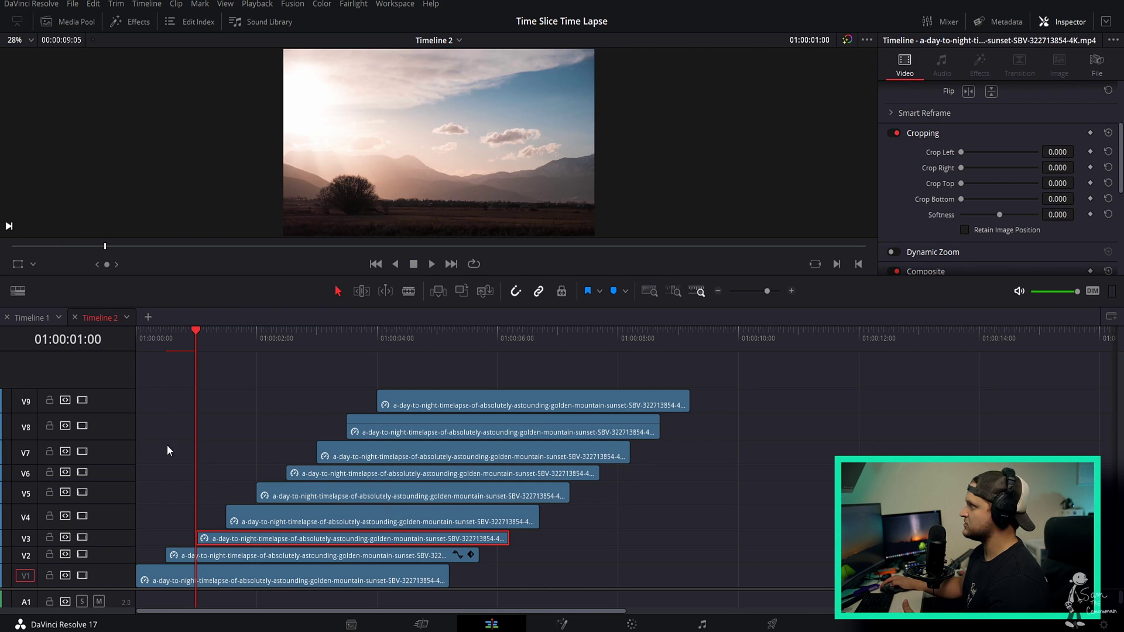
pyautogui.press('Up')
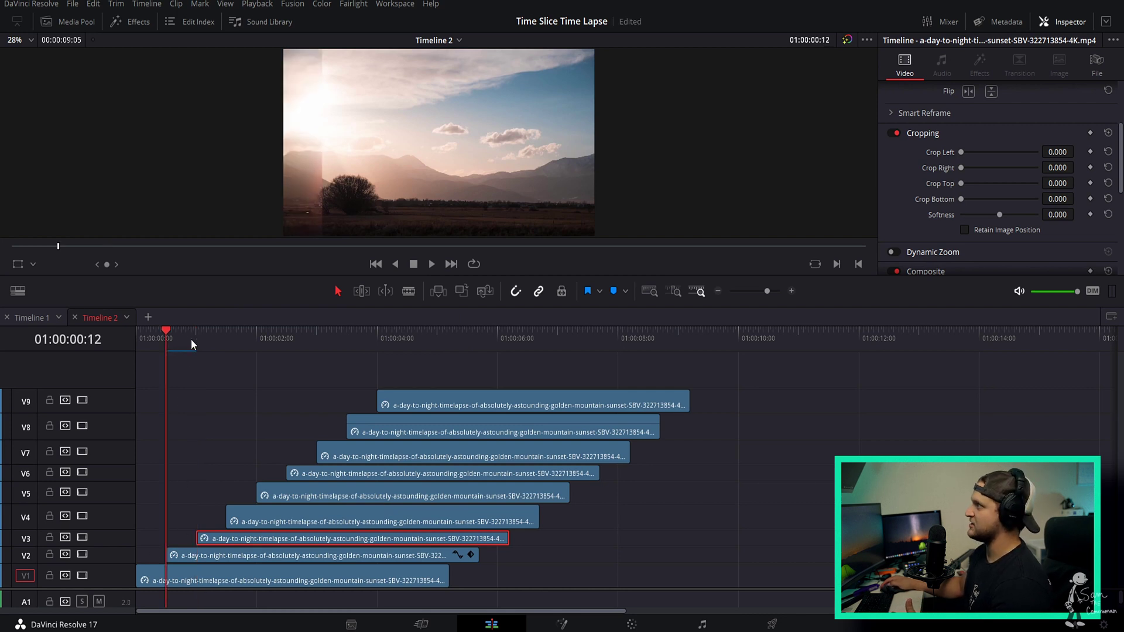
pyautogui.press('Down')
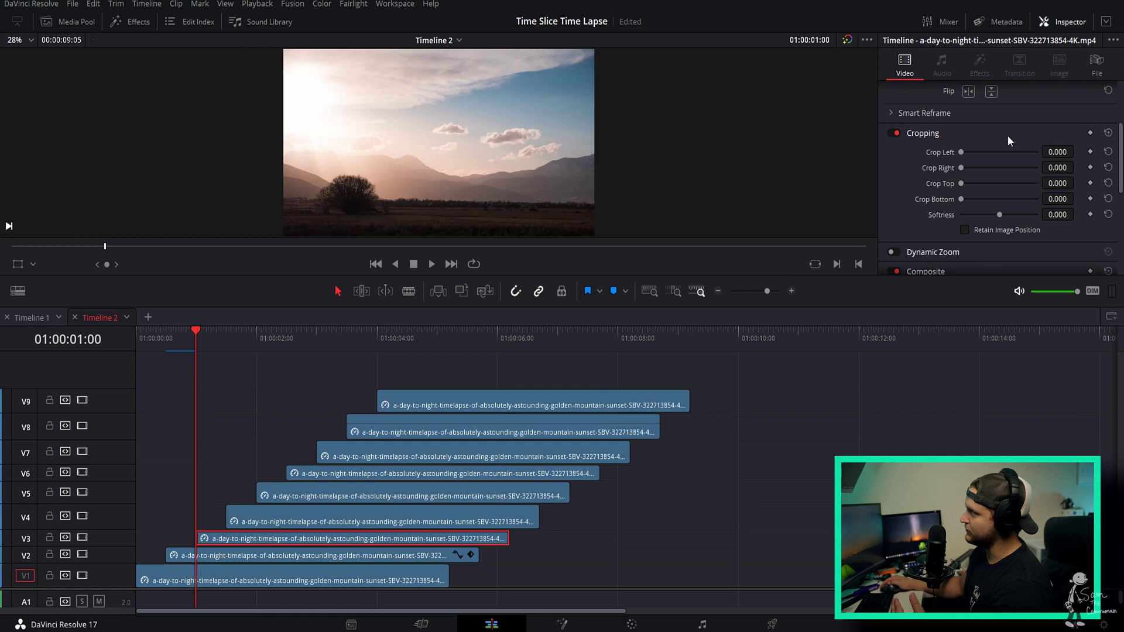
pyautogui.click(1061, 151)
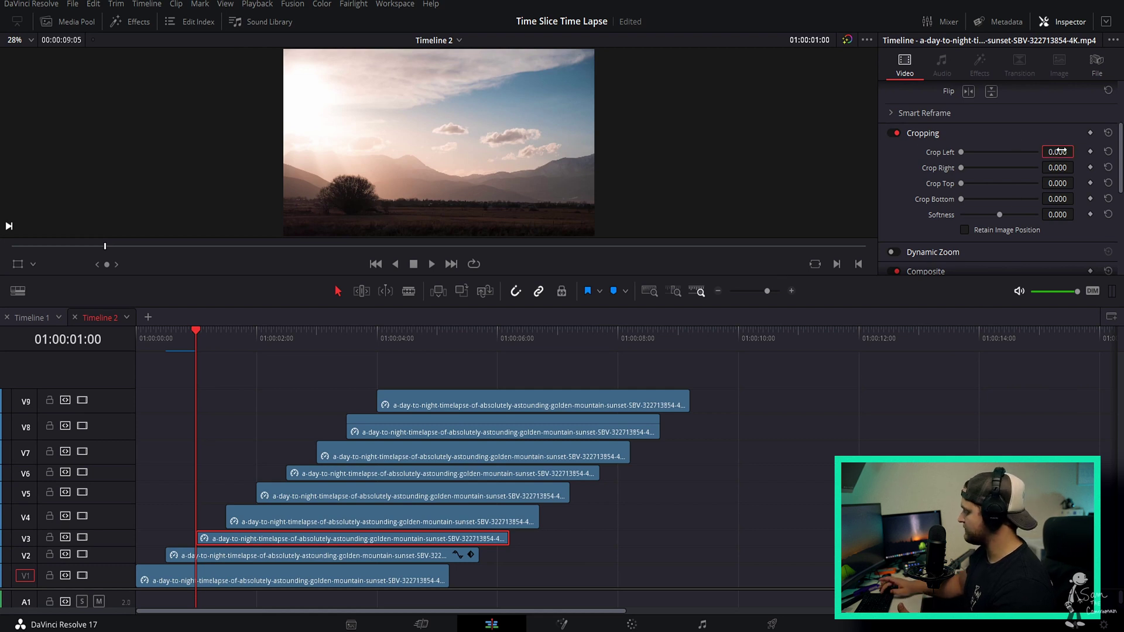
pyautogui.write('480')
pyautogui.press('Return')
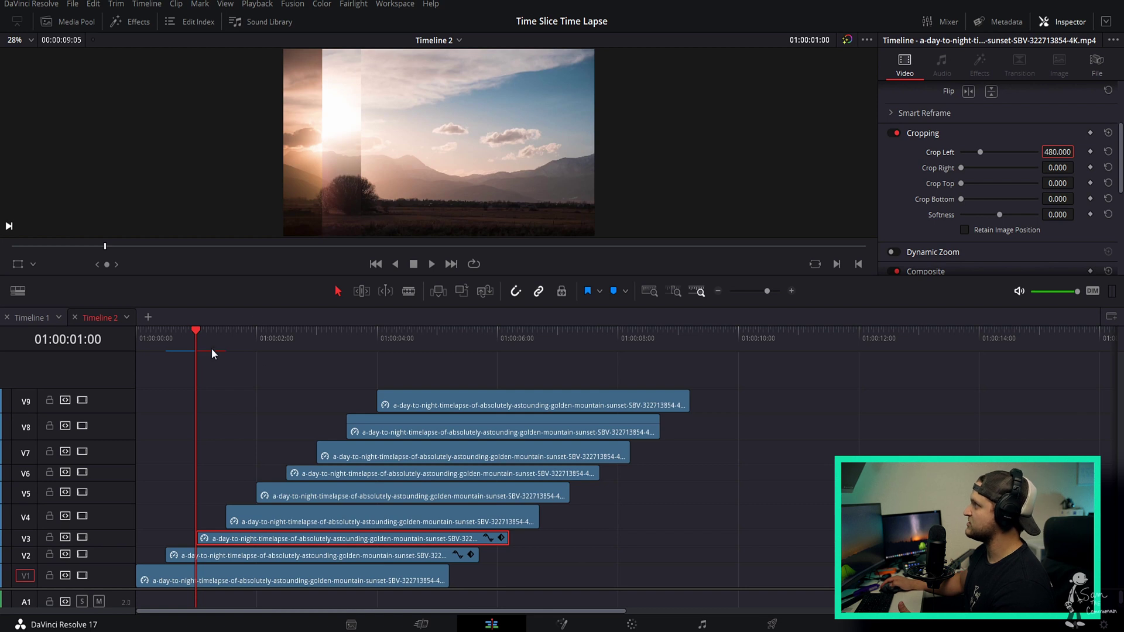
# Crop the V4 copy left by 720, then select the V5 copy at its start
pyautogui.click(225, 347)
pyautogui.click(244, 518)
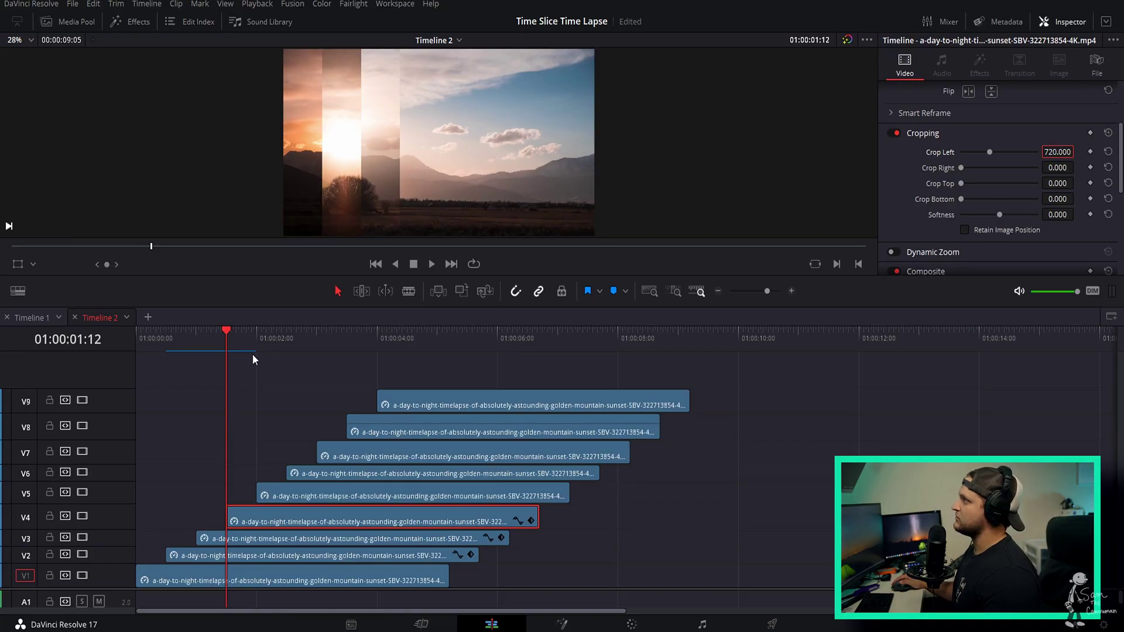
pyautogui.click(252, 345)
pyautogui.click(271, 498)
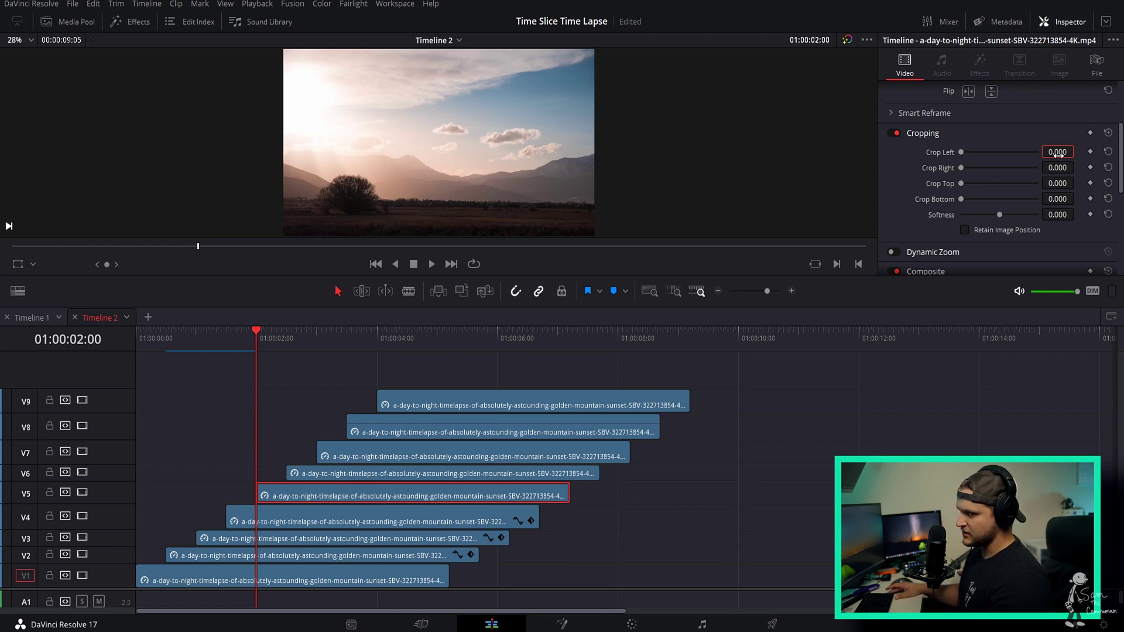
# Set Crop Left to 960 on the V5 copy and 1200 on the V6 copy, then preview the strips
pyautogui.write('0')
pyautogui.press('Return')
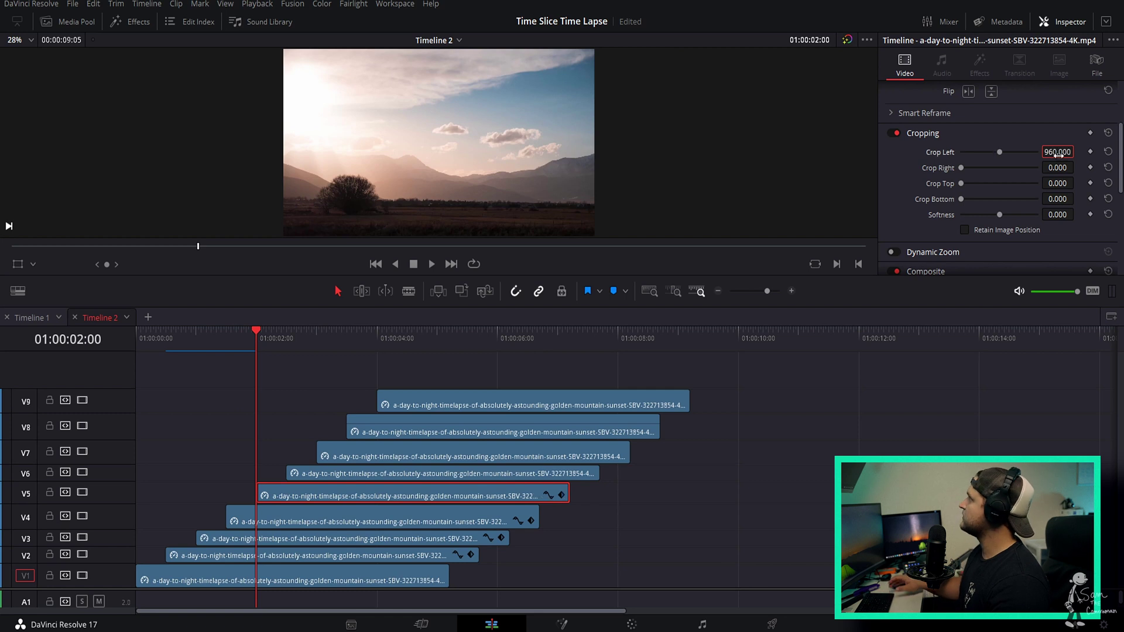
pyautogui.click(287, 343)
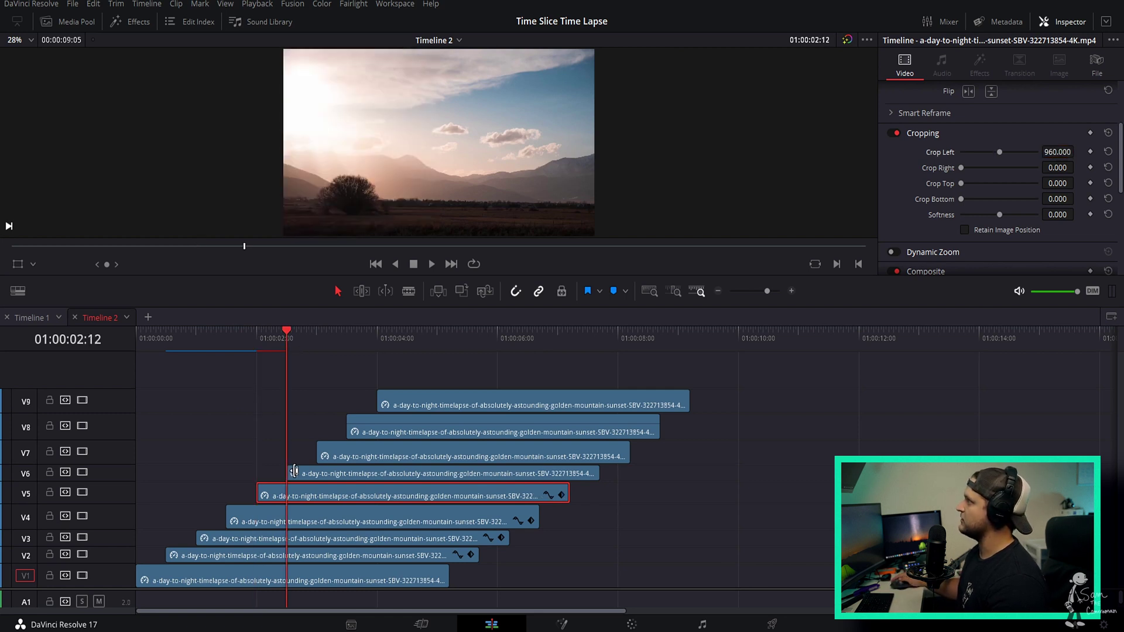
pyautogui.click(295, 475)
pyautogui.click(354, 475)
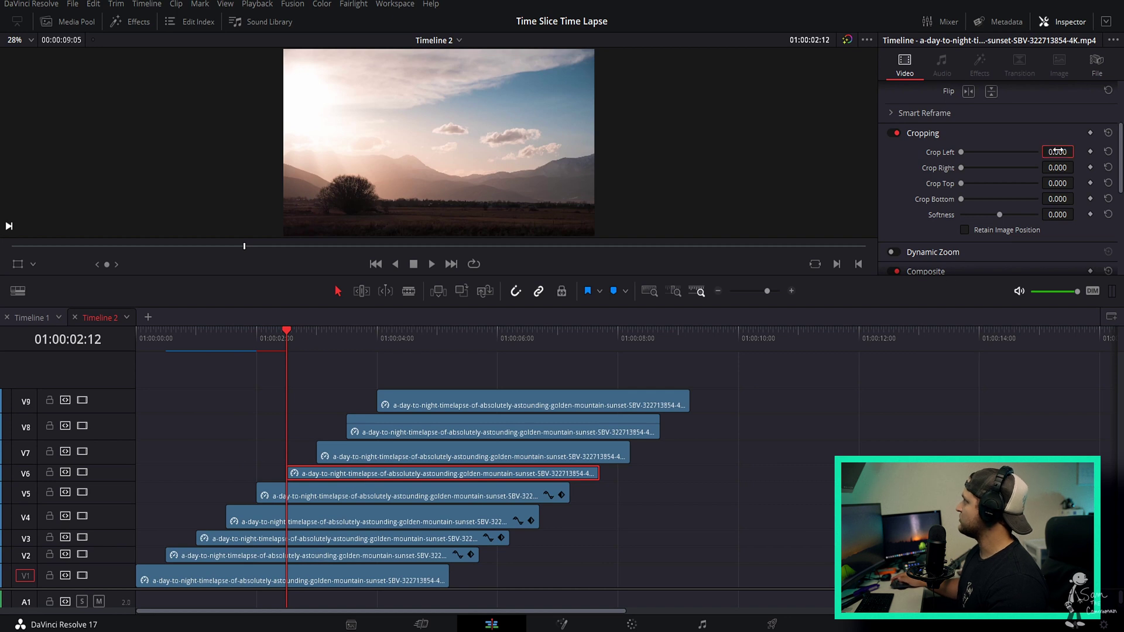
pyautogui.press('Return')
pyautogui.moveTo(428, 336); pyautogui.dragTo(449, 355)
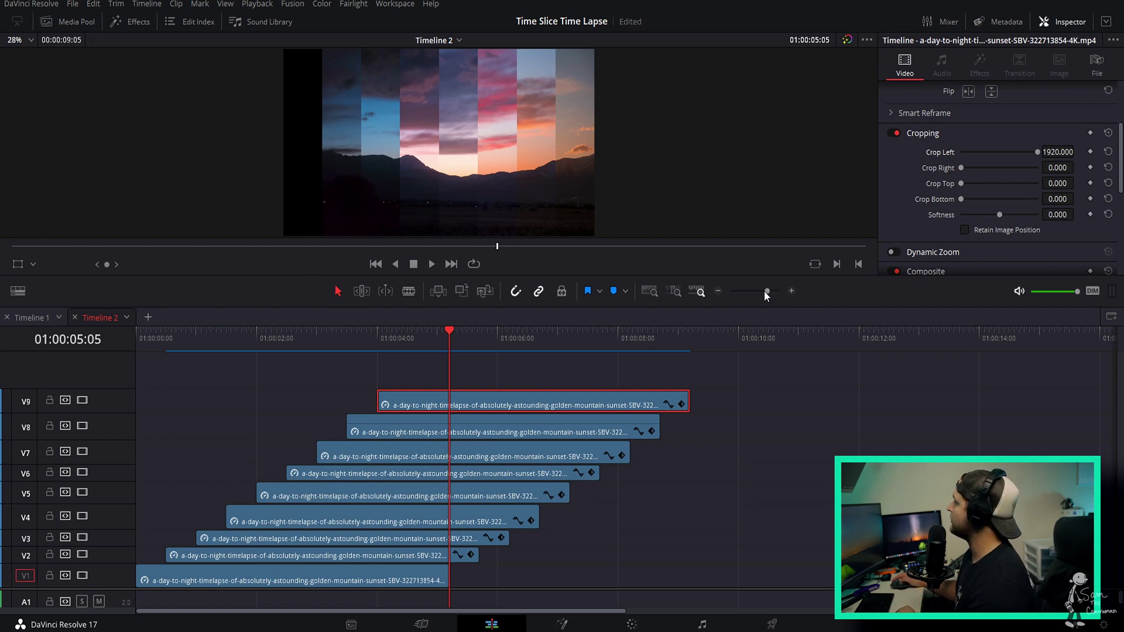
# Zoom out, select all nine staggered clips and Alt-drag a copy to sit right after the originals
pyautogui.moveTo(772, 291); pyautogui.dragTo(762, 290)
pyautogui.moveTo(338, 380); pyautogui.dragTo(202, 577)
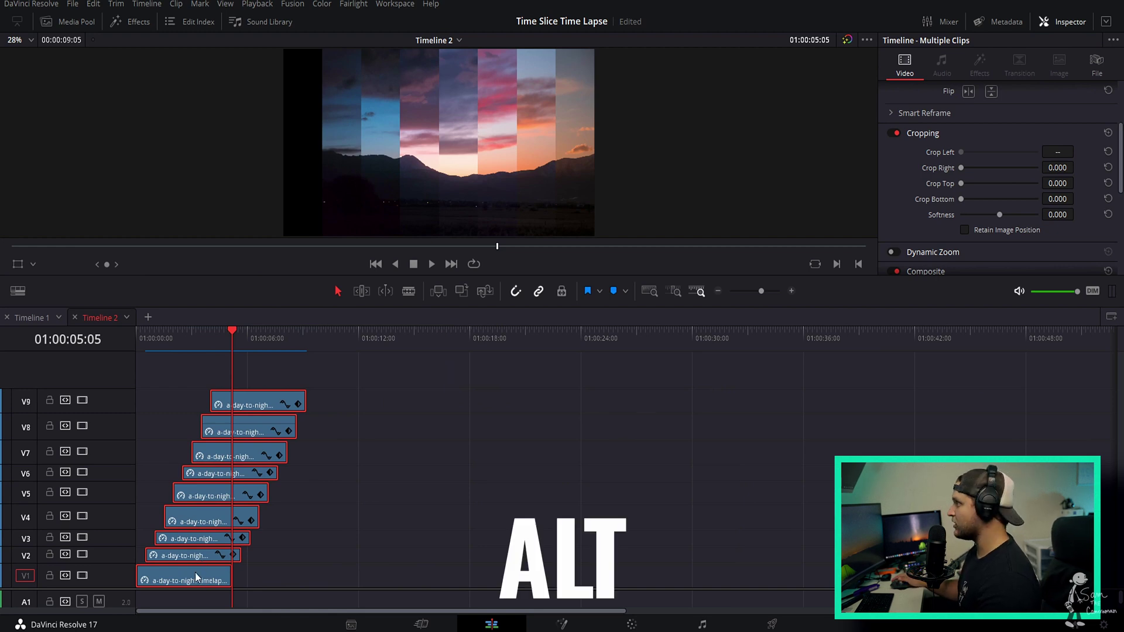
pyautogui.moveTo(197, 580); pyautogui.dragTo(387, 572)
pyautogui.click(545, 546)
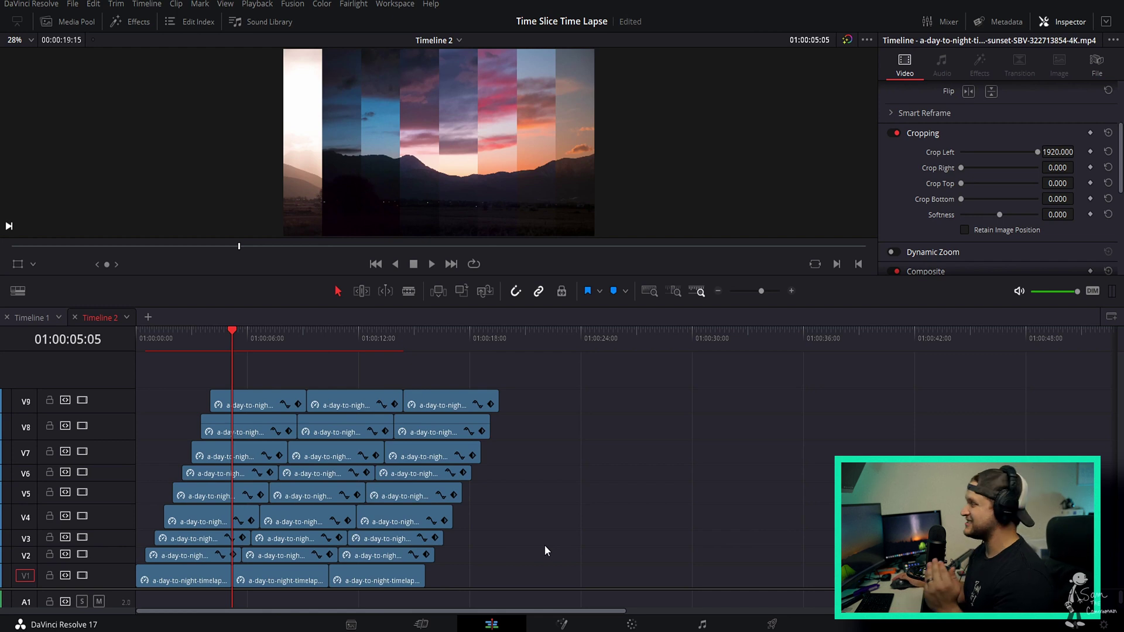
pyautogui.press('Home')
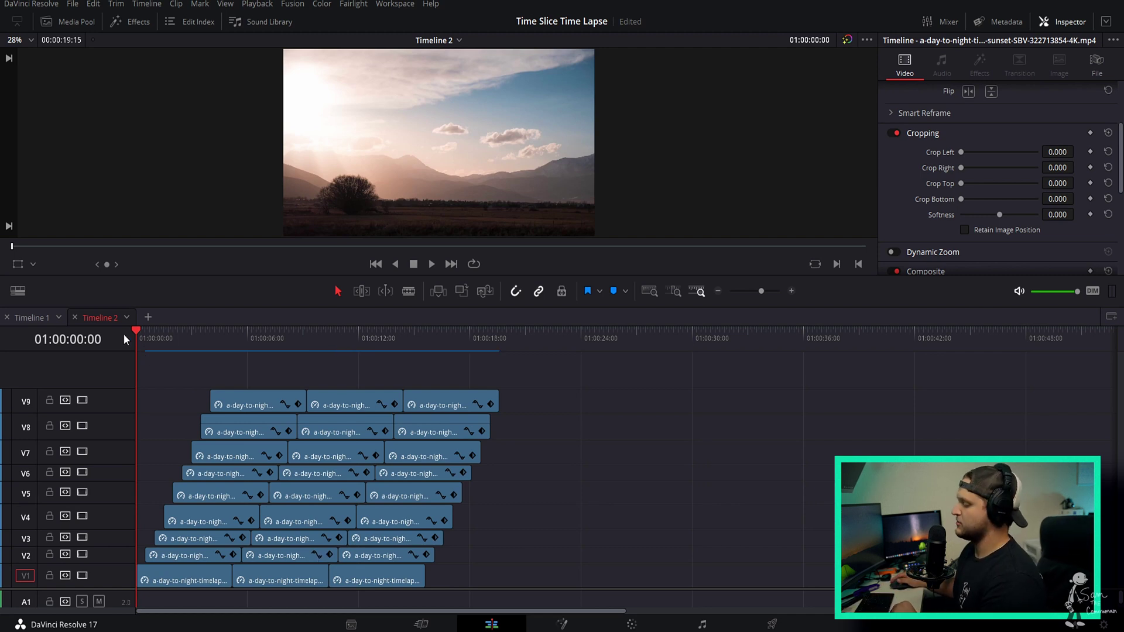
# Switch the viewer to full screen with Ctrl+F
pyautogui.hotkey('ctrl', 'f')
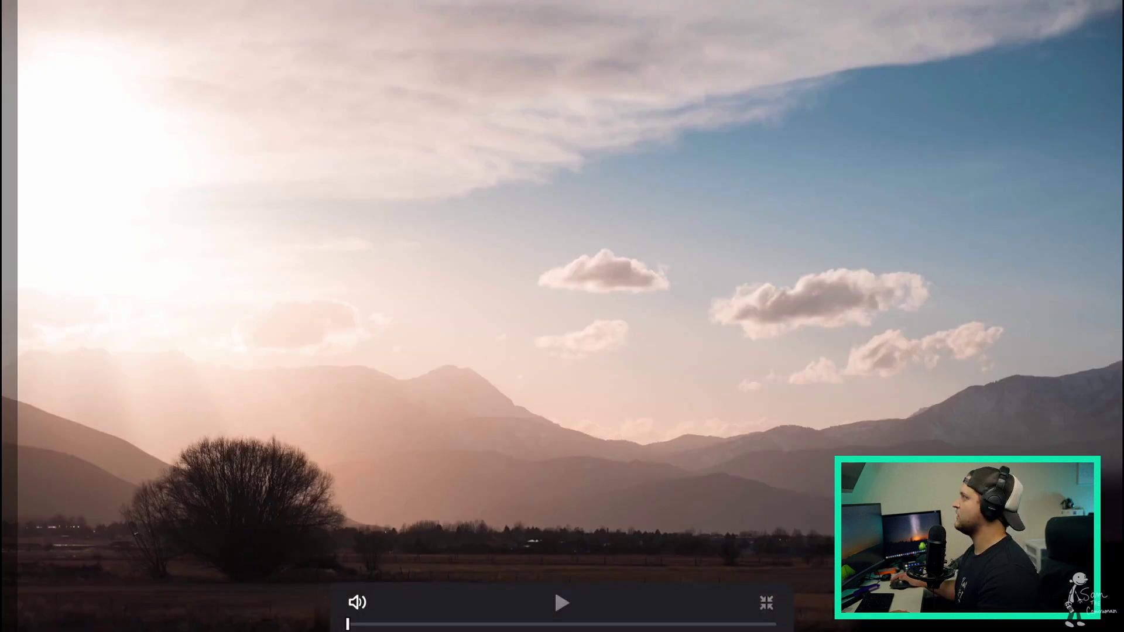
# Play the time-slice timelapse through in full screen, then exit full-screen view
pyautogui.click(568, 603)
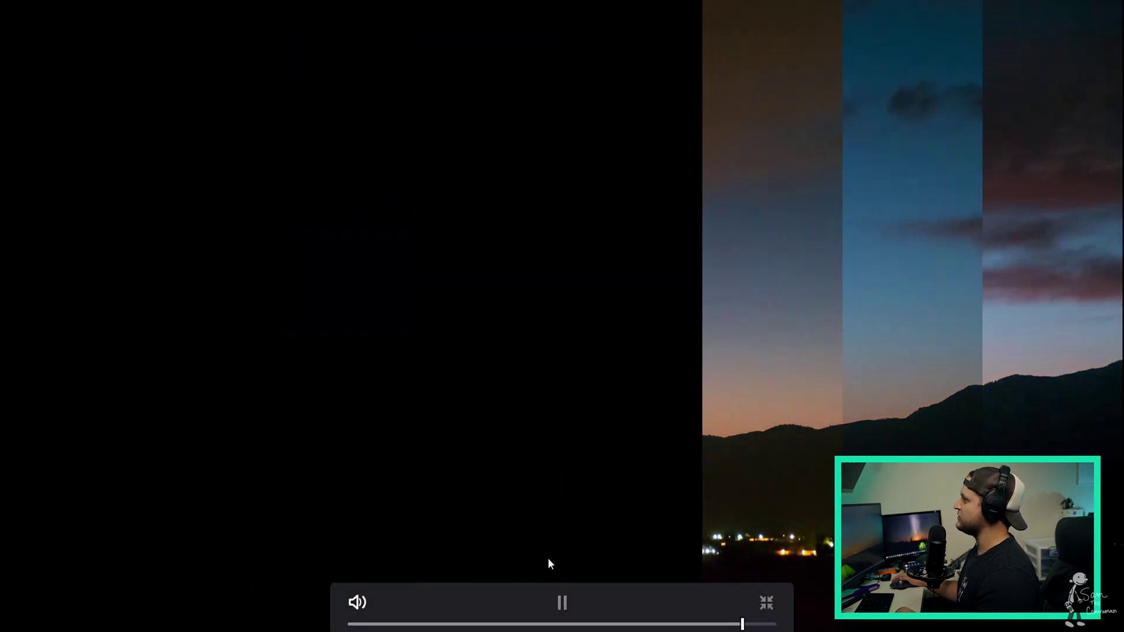
pyautogui.click(768, 606)
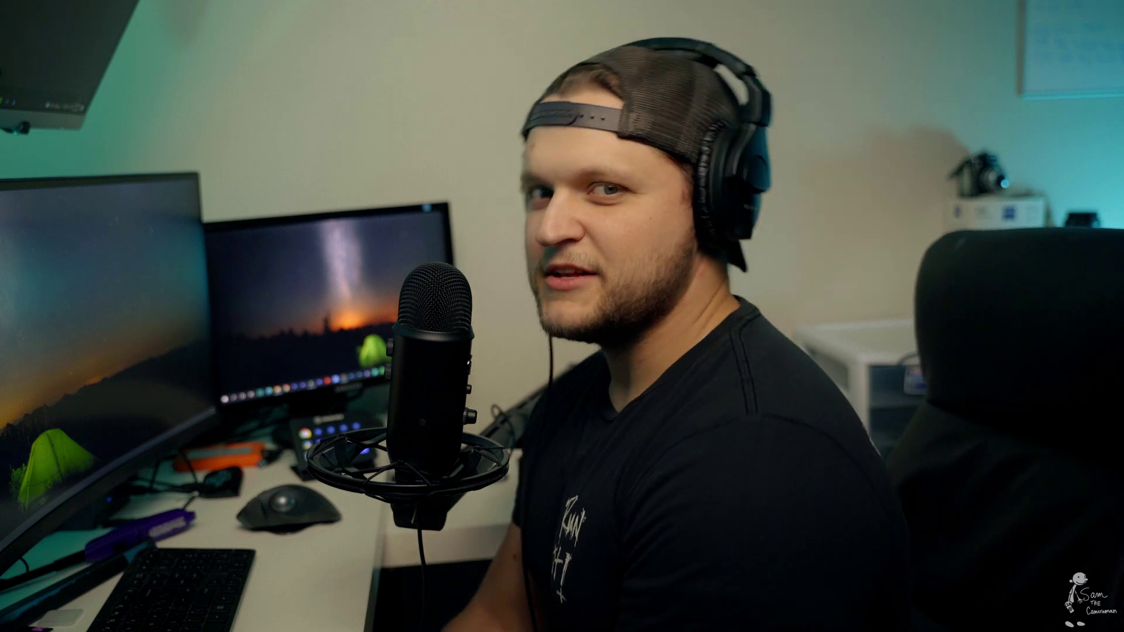